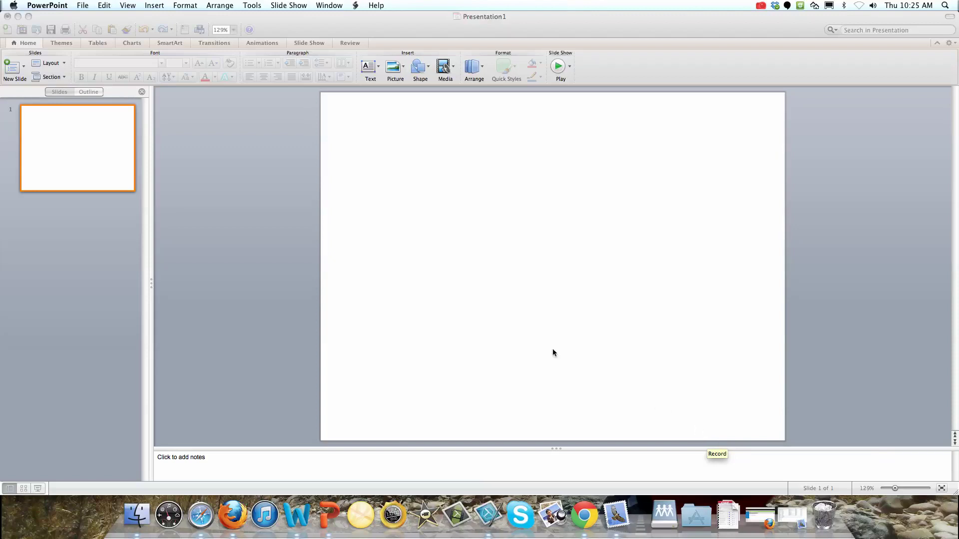
Insert a text box reading 'Adding text' near the centre of the slide
{"action": "left_click", "coordinate": [483, 15]}
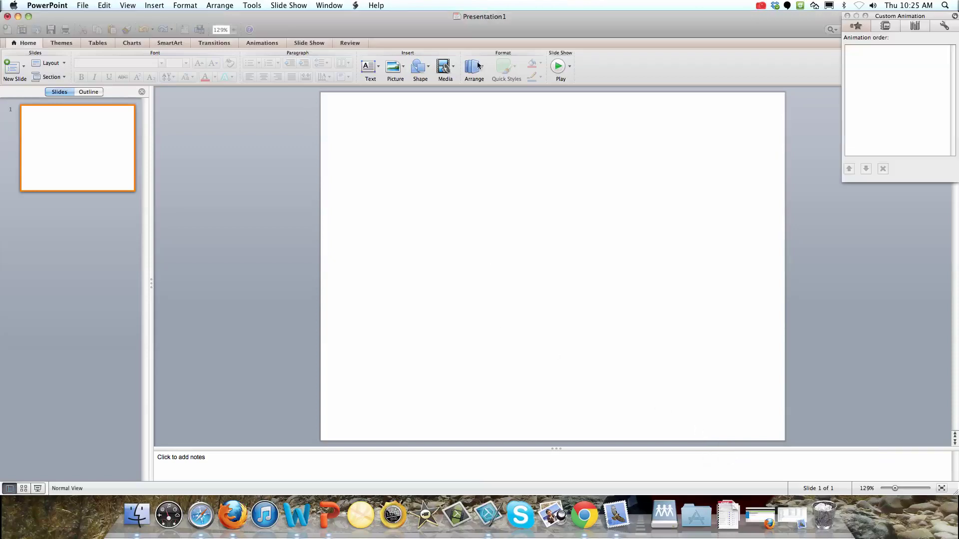
{"action": "left_click", "coordinate": [374, 70]}
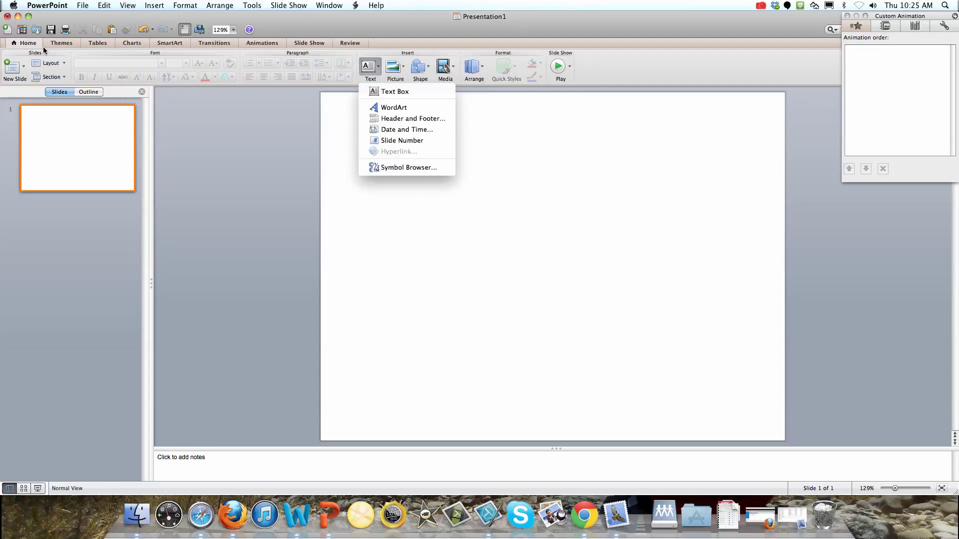
{"action": "left_click", "coordinate": [394, 92]}
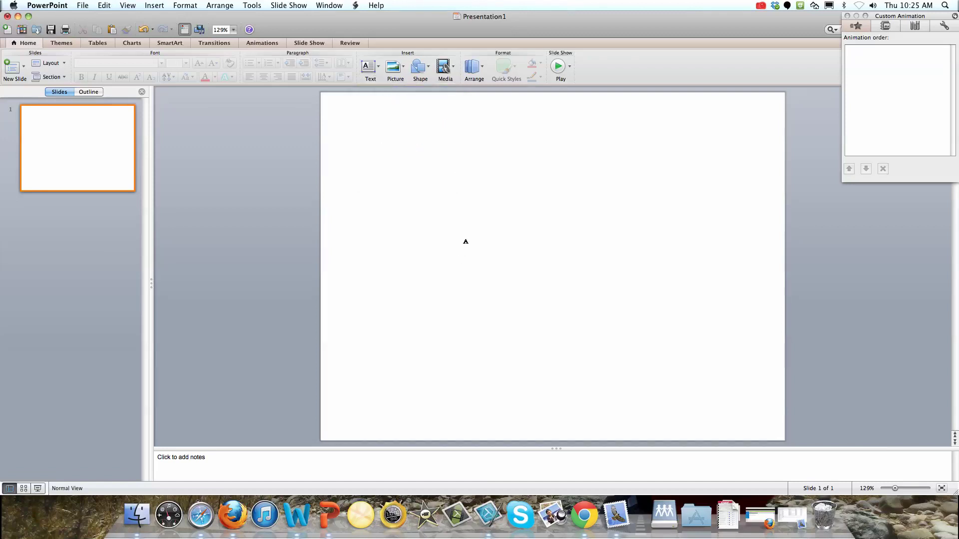
{"action": "left_click", "coordinate": [466, 234]}
{"action": "type", "text": "Addin"}
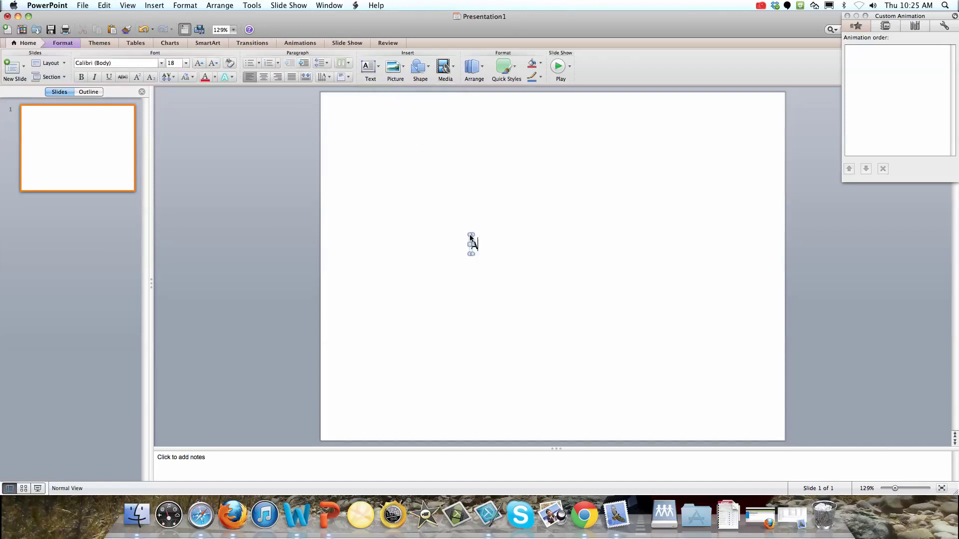
{"action": "type", "text": "g text"}
{"action": "key", "text": "Escape"}
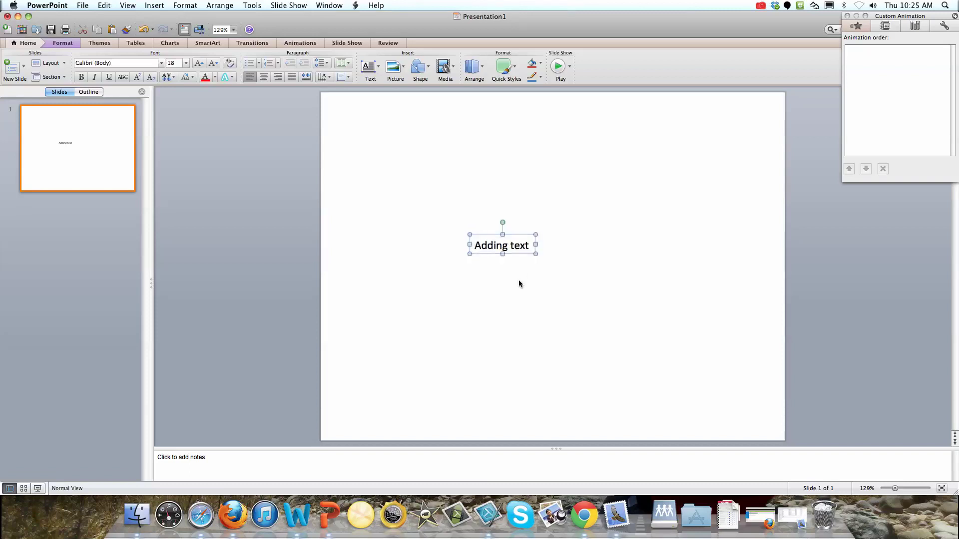
Reselect the 'Adding text' box as a whole object rather than its text
{"action": "left_click", "coordinate": [519, 283]}
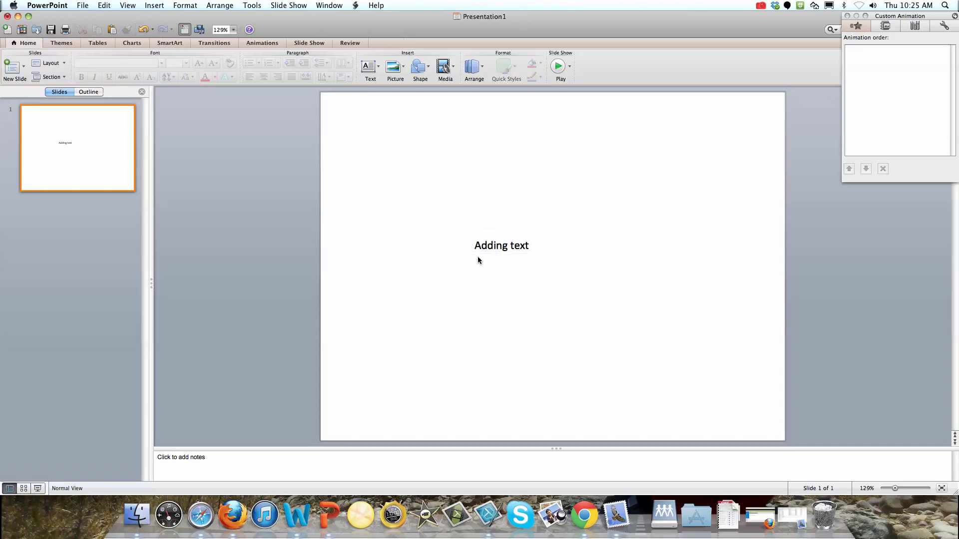
{"action": "left_click", "coordinate": [493, 248]}
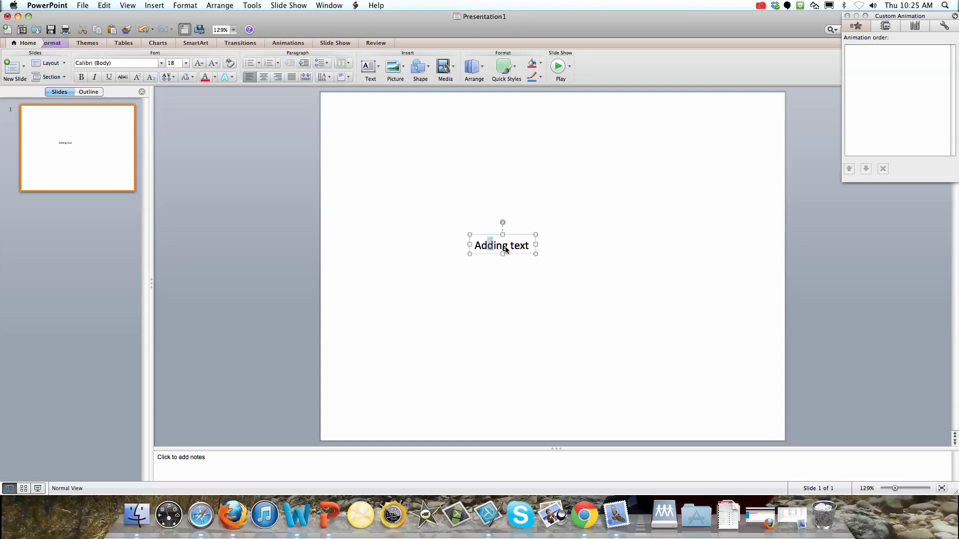
{"action": "left_click_drag", "start_coordinate": [507, 243], "coordinate": [507, 245]}
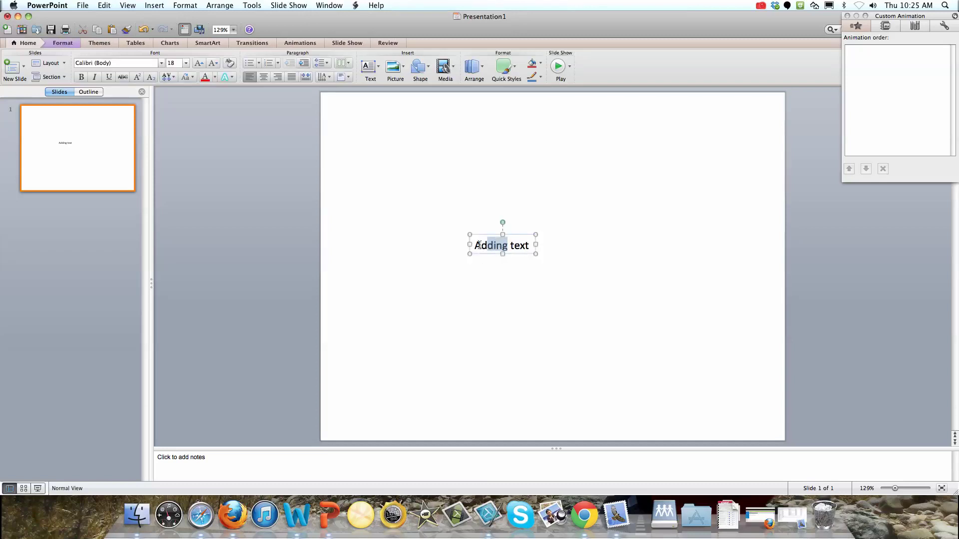
{"action": "left_click", "coordinate": [488, 243]}
{"action": "left_click", "coordinate": [470, 238]}
Apply the Appear entrance effect to the 'Adding text' box
{"action": "left_click", "coordinate": [298, 44]}
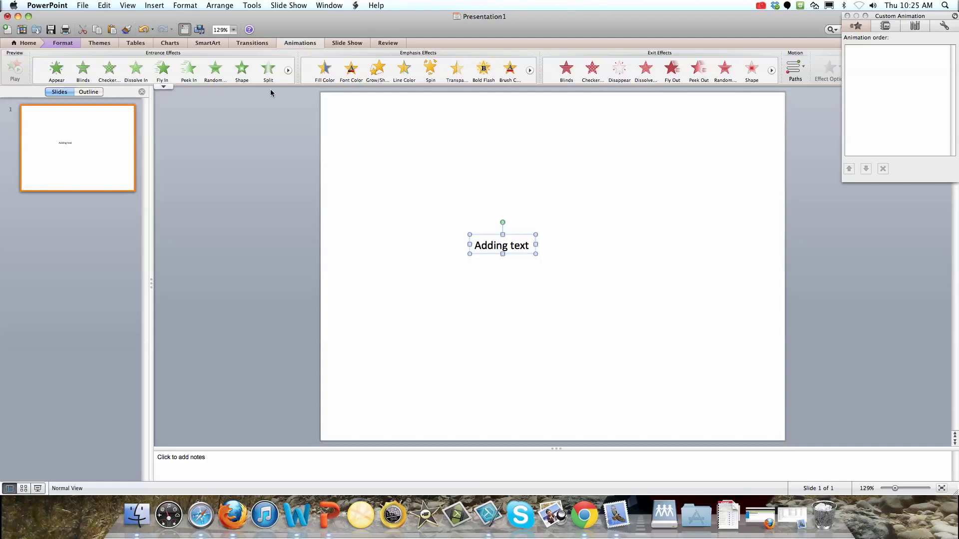
{"action": "left_click", "coordinate": [55, 71]}
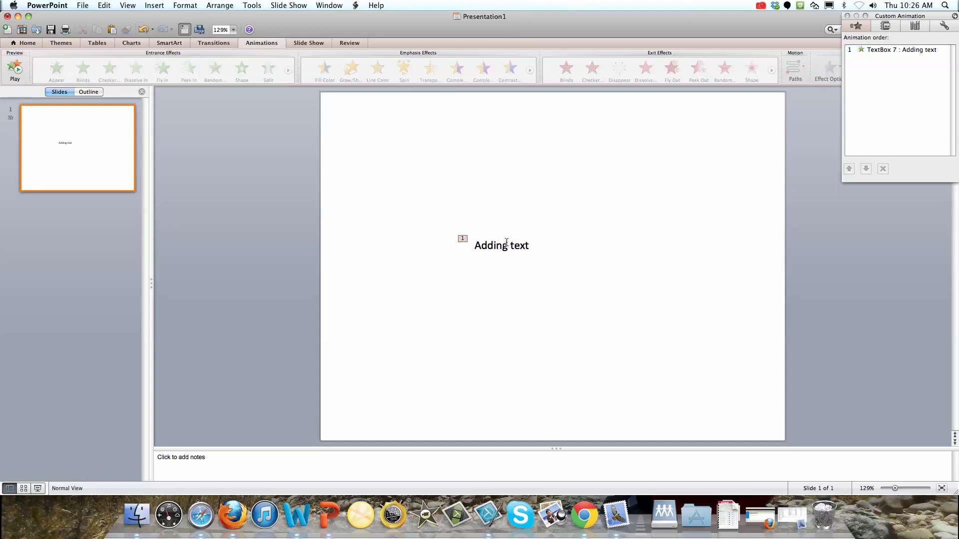
Select the 'Adding text' box and give it the Disappear exit effect as animation 2
{"action": "left_click", "coordinate": [505, 244]}
{"action": "left_click_drag", "start_coordinate": [492, 233], "coordinate": [493, 235]}
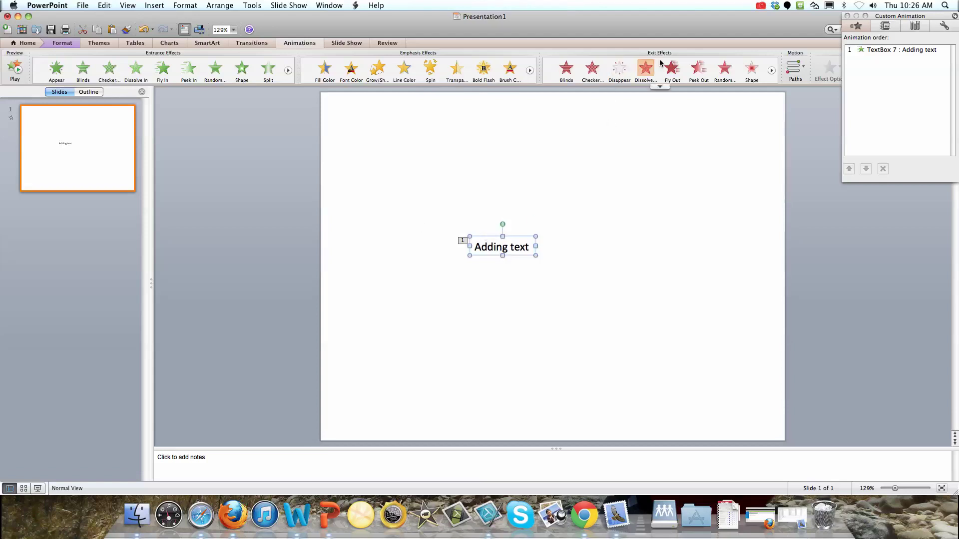
{"action": "left_click", "coordinate": [772, 71]}
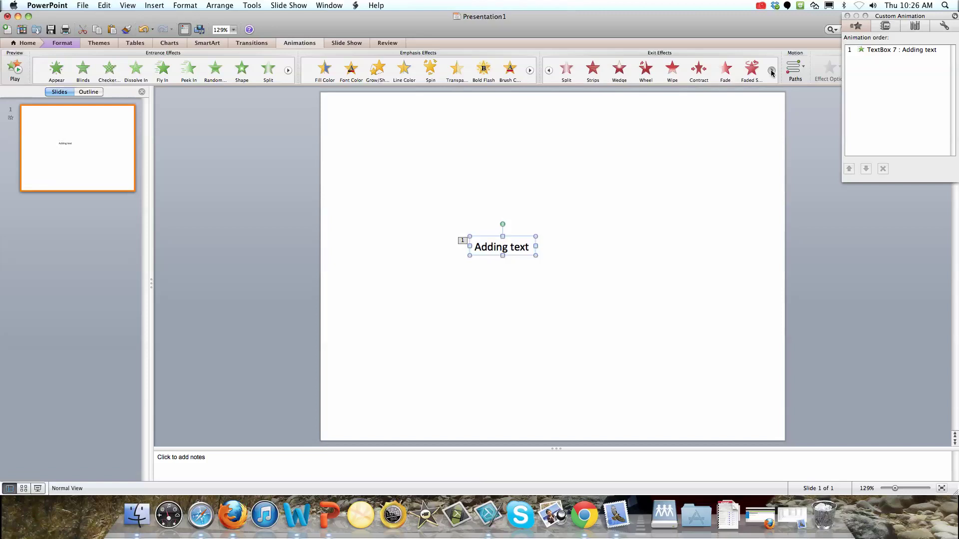
{"action": "left_click", "coordinate": [771, 71]}
{"action": "left_click", "coordinate": [772, 71]}
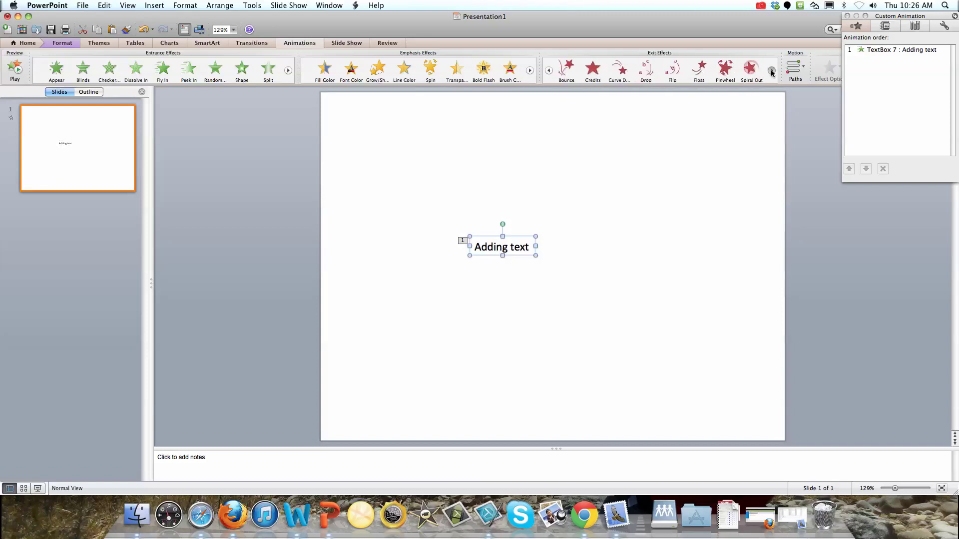
{"action": "left_click", "coordinate": [771, 70]}
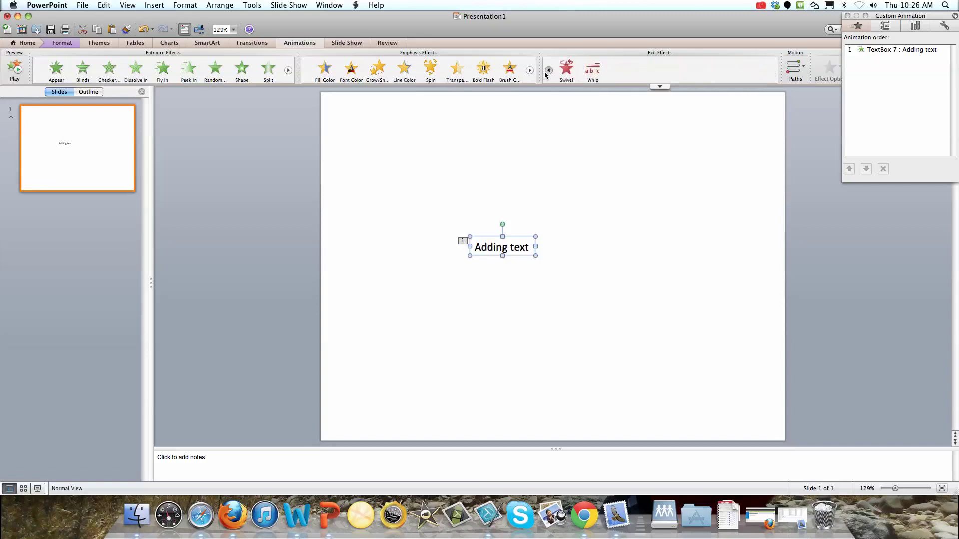
{"action": "left_click", "coordinate": [548, 71]}
{"action": "left_click", "coordinate": [549, 71]}
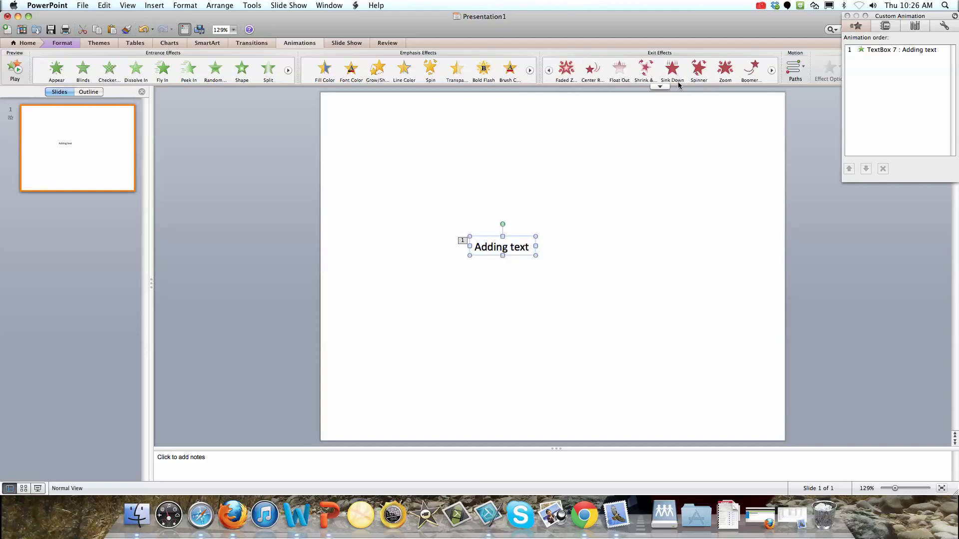
{"action": "left_click", "coordinate": [654, 86]}
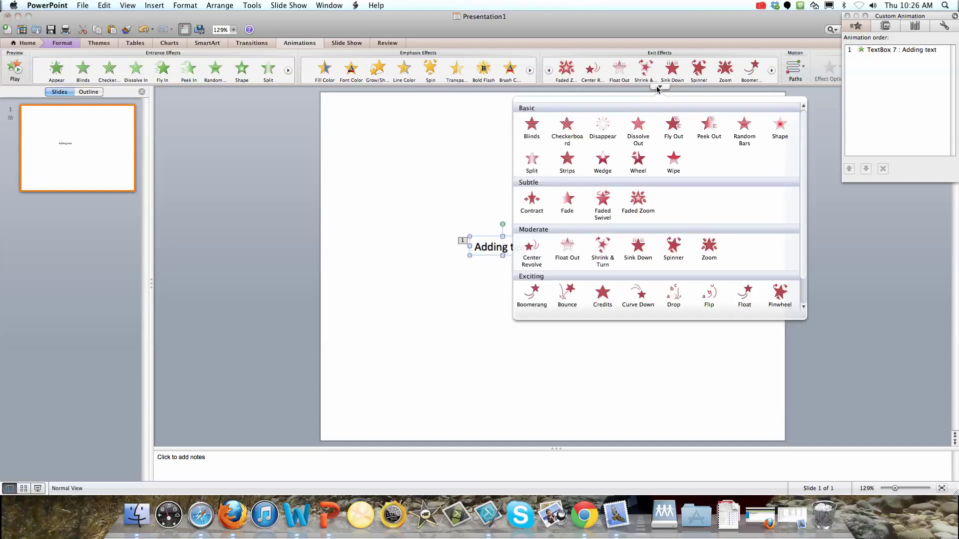
{"action": "left_click", "coordinate": [602, 125]}
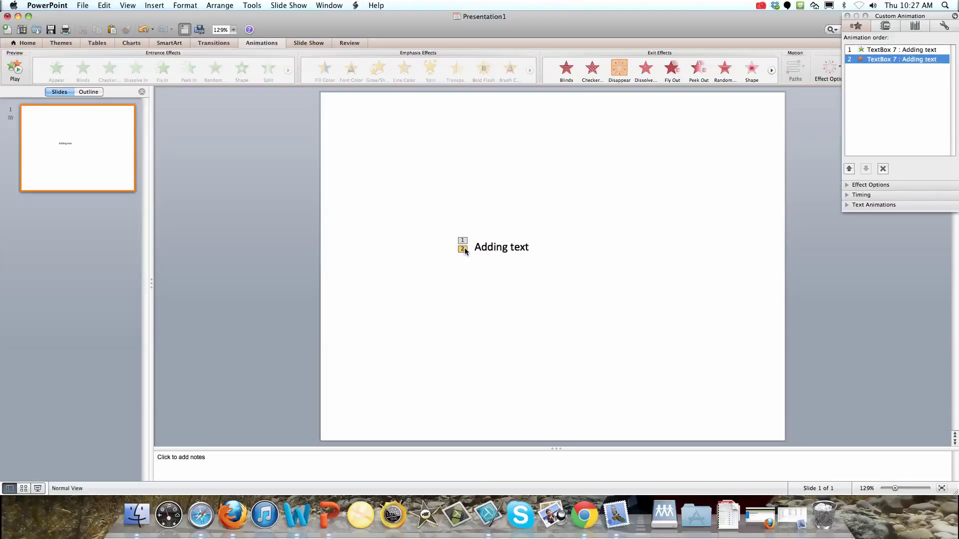
{"action": "left_click", "coordinate": [879, 50]}
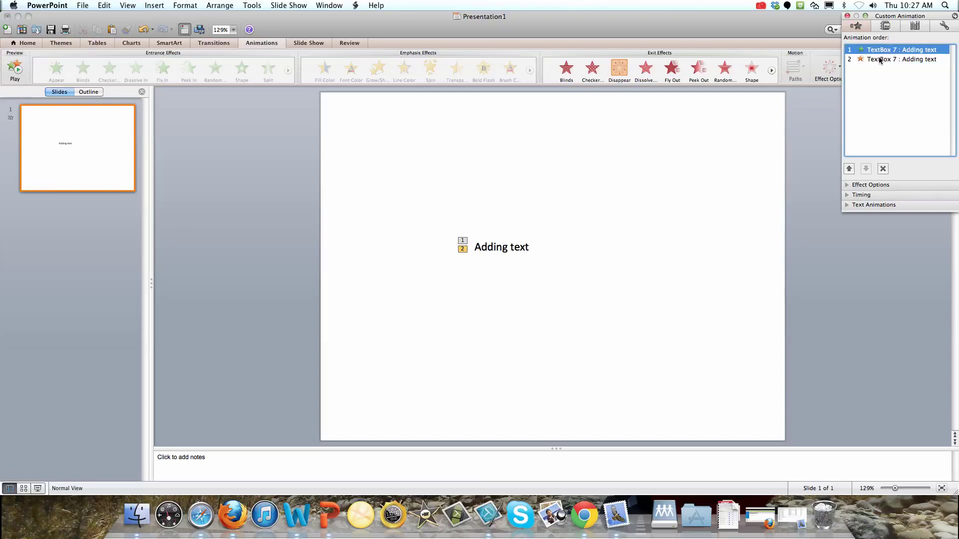
{"action": "left_click", "coordinate": [878, 60]}
{"action": "key", "text": "Up"}
{"action": "key", "text": "Down"}
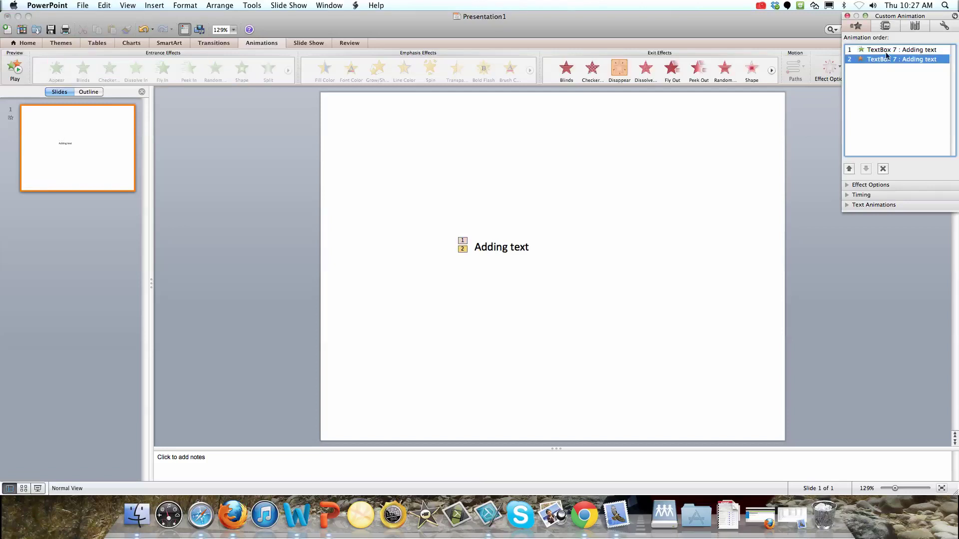
{"action": "left_click", "coordinate": [887, 51]}
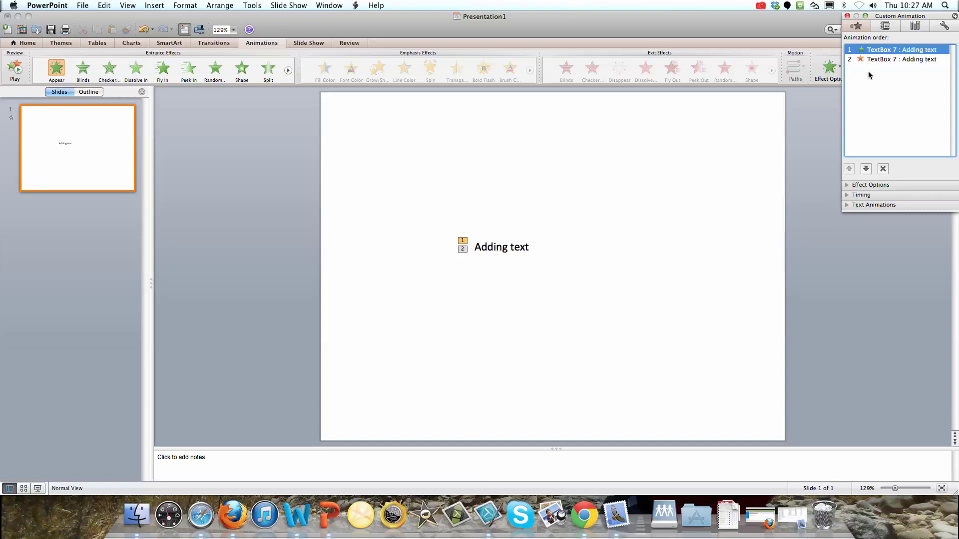
Insert the pencils clip art from the Clip Art Gallery and drag it right of the text box
{"action": "left_click", "coordinate": [662, 221]}
{"action": "left_click", "coordinate": [25, 43]}
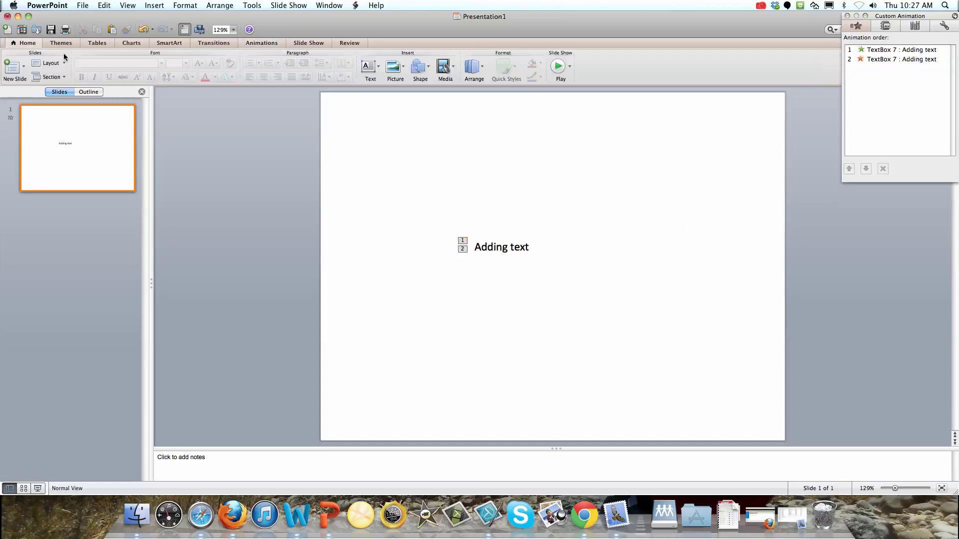
{"action": "left_click", "coordinate": [406, 75]}
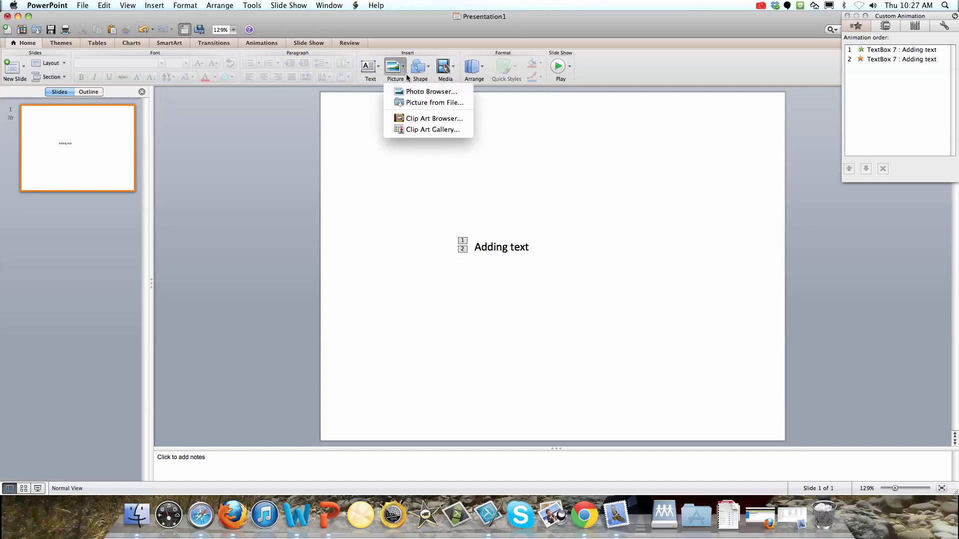
{"action": "left_click", "coordinate": [421, 129]}
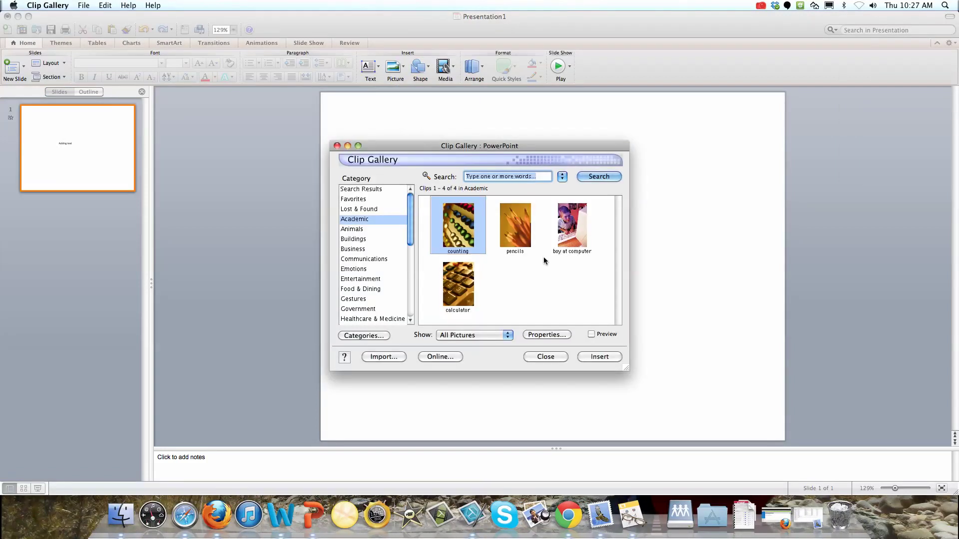
{"action": "left_click", "coordinate": [515, 233]}
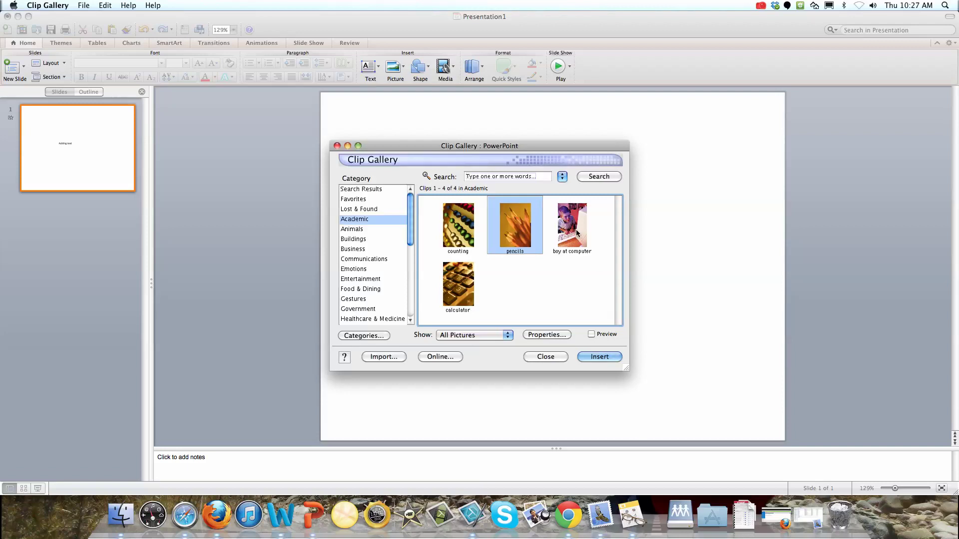
{"action": "left_click", "coordinate": [613, 357]}
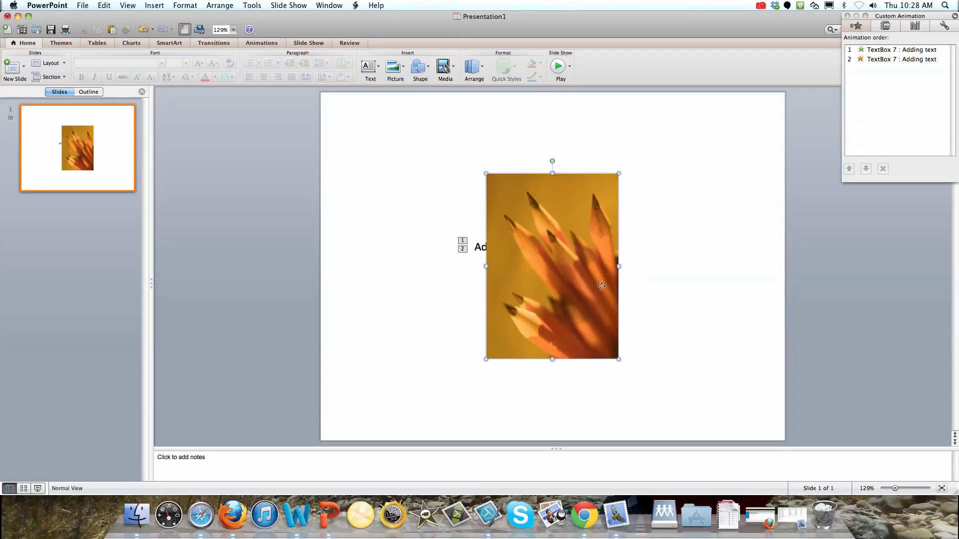
{"action": "left_click_drag", "start_coordinate": [582, 288], "coordinate": [692, 284]}
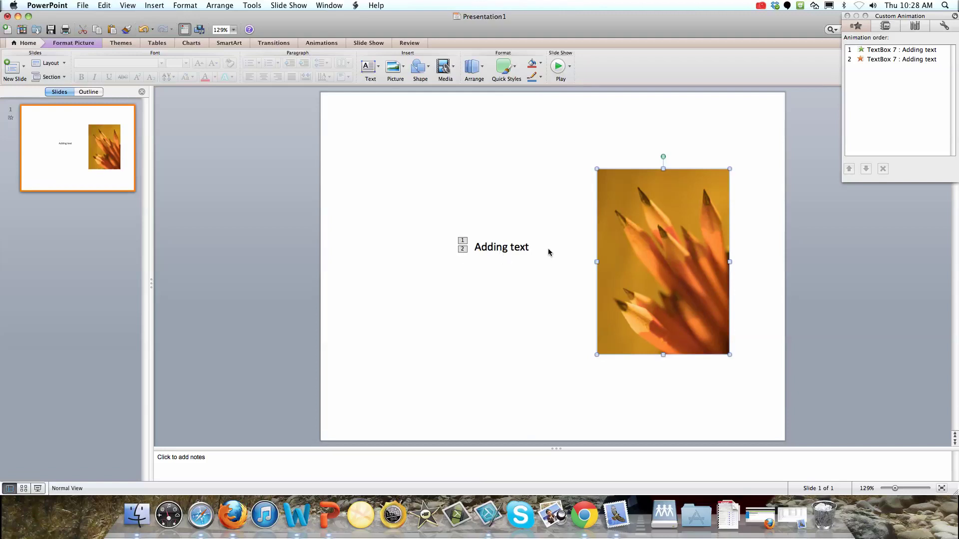
Nudge the pencils picture up and give it an Appear entrance as animation 3
{"action": "left_click", "coordinate": [519, 180]}
{"action": "left_click_drag", "start_coordinate": [648, 219], "coordinate": [648, 212]}
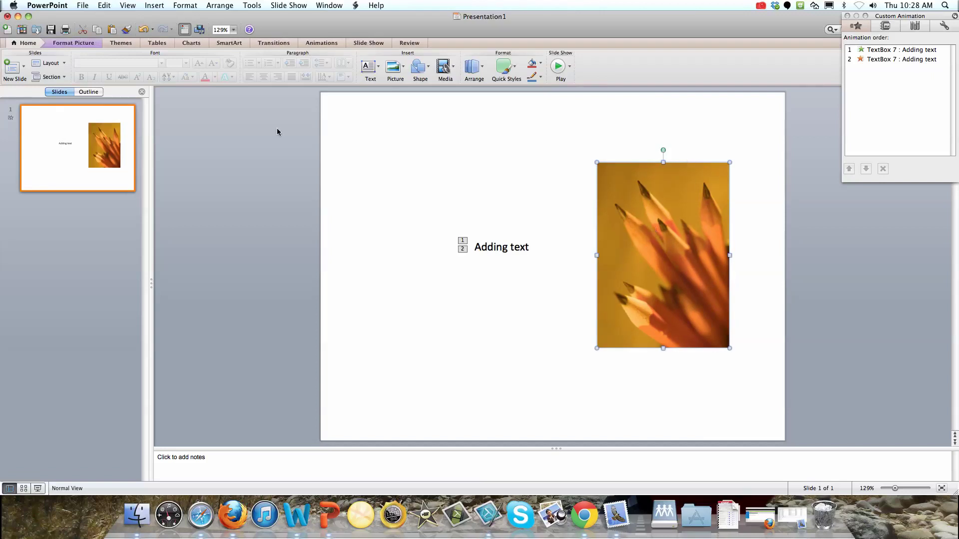
{"action": "left_click", "coordinate": [314, 43]}
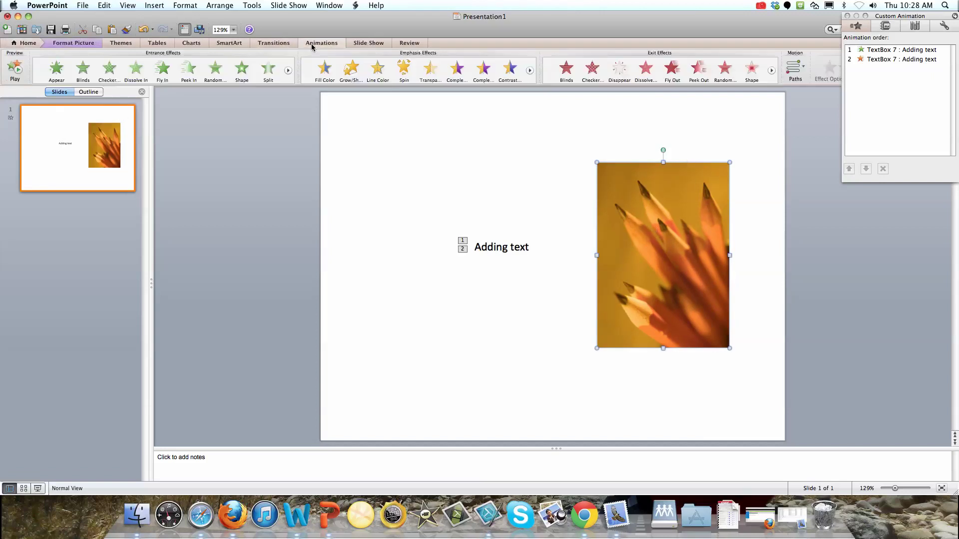
{"action": "left_click", "coordinate": [55, 71]}
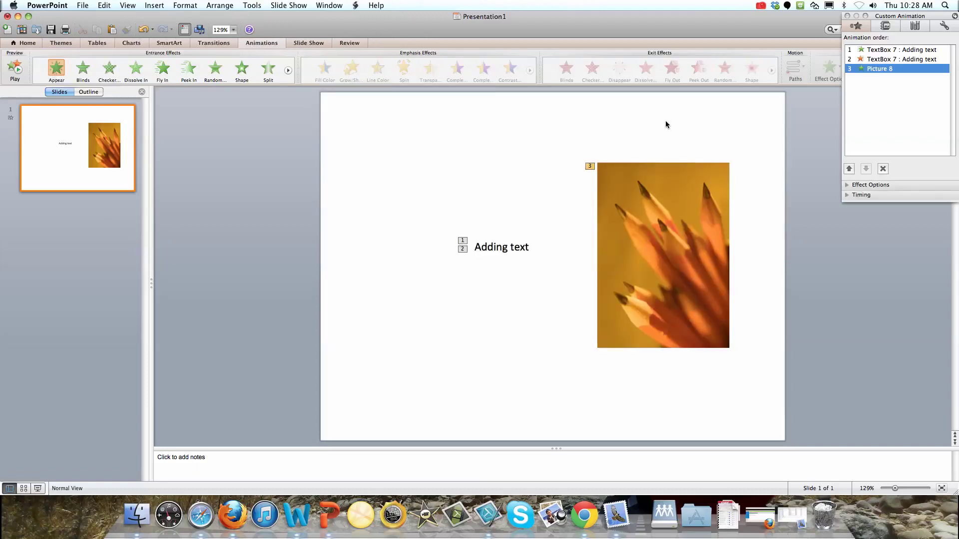
Check the text box's Appear and Disappear entries in the animation list, then reselect the picture
{"action": "left_click", "coordinate": [890, 50]}
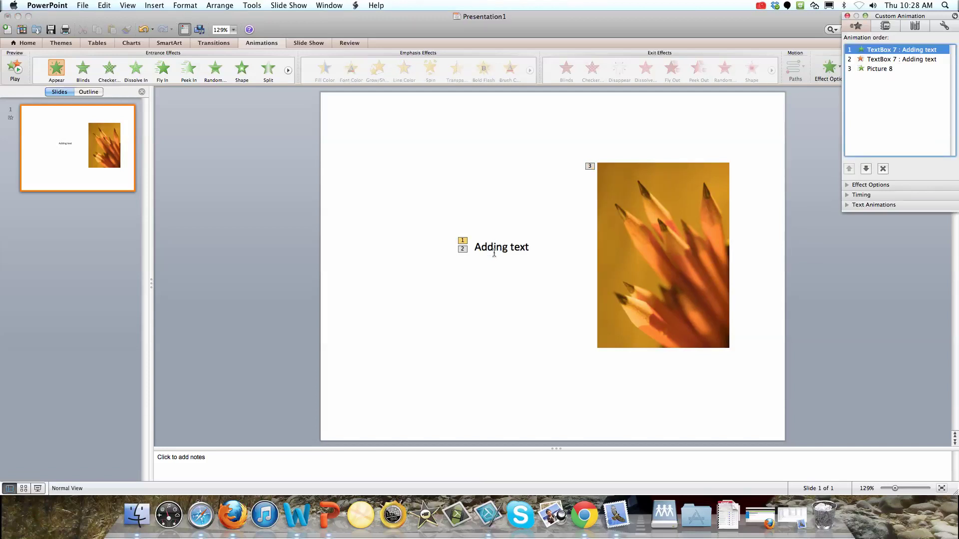
{"action": "left_click", "coordinate": [921, 59]}
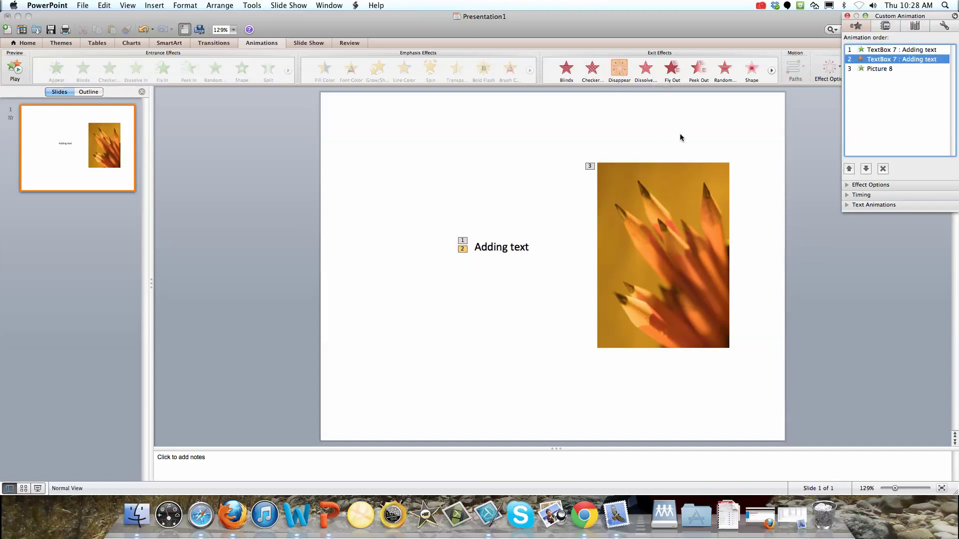
{"action": "left_click", "coordinate": [659, 240]}
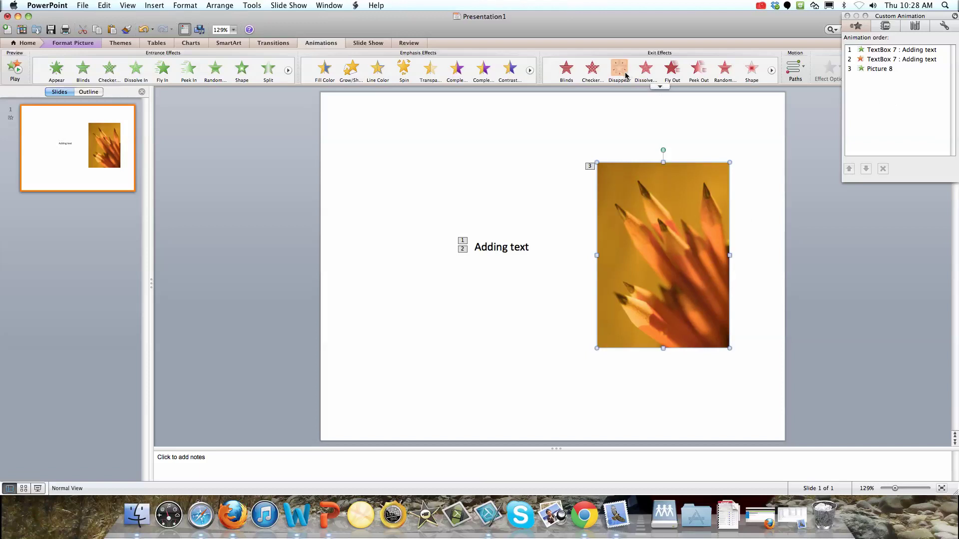
Apply the Disappear exit effect to the pencils picture, making it animation 4
{"action": "left_click", "coordinate": [626, 75]}
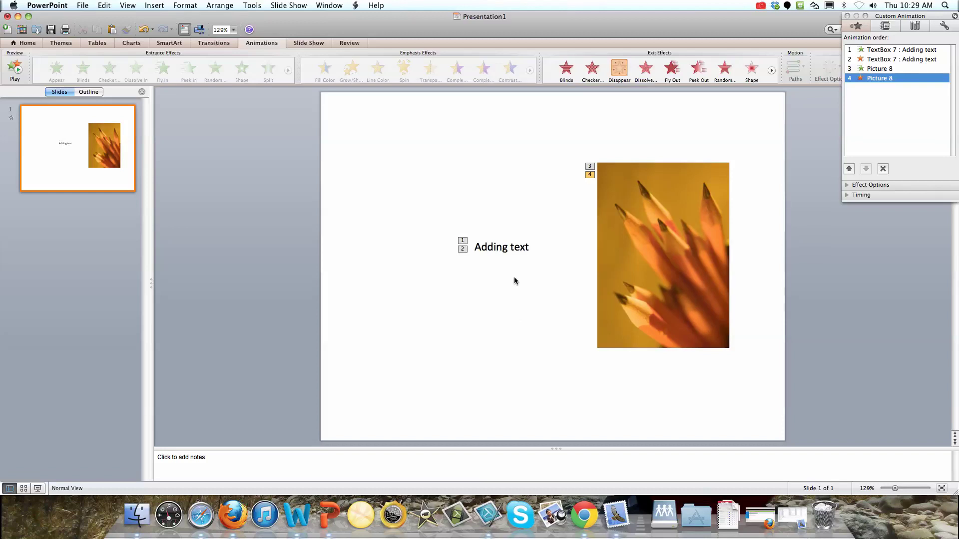
Type 'Second paragraph', 'This is important' and 'Really important' as new lines, fixing a typo
{"action": "left_click", "coordinate": [500, 248]}
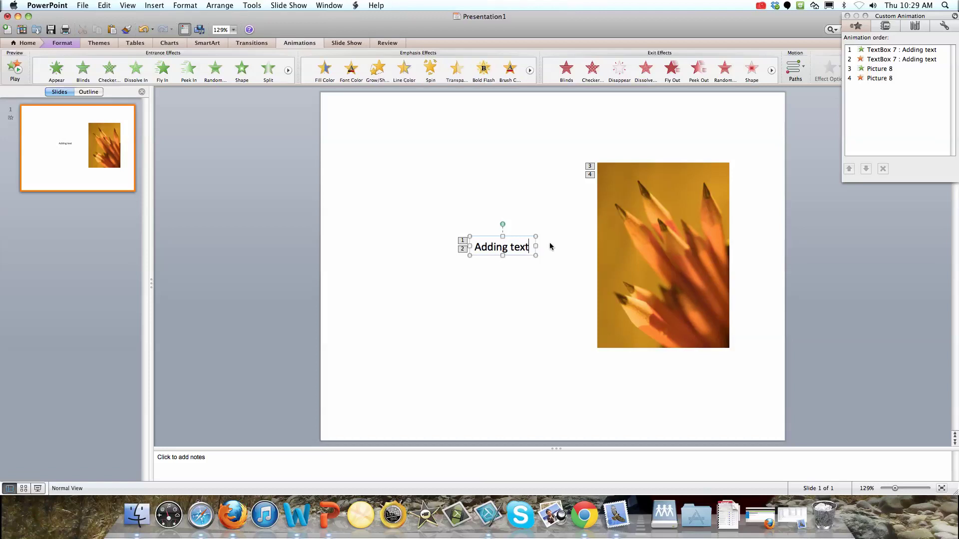
{"action": "key", "text": "Return"}
{"action": "key", "text": "Return"}
{"action": "type", "text": "second paragraph"}
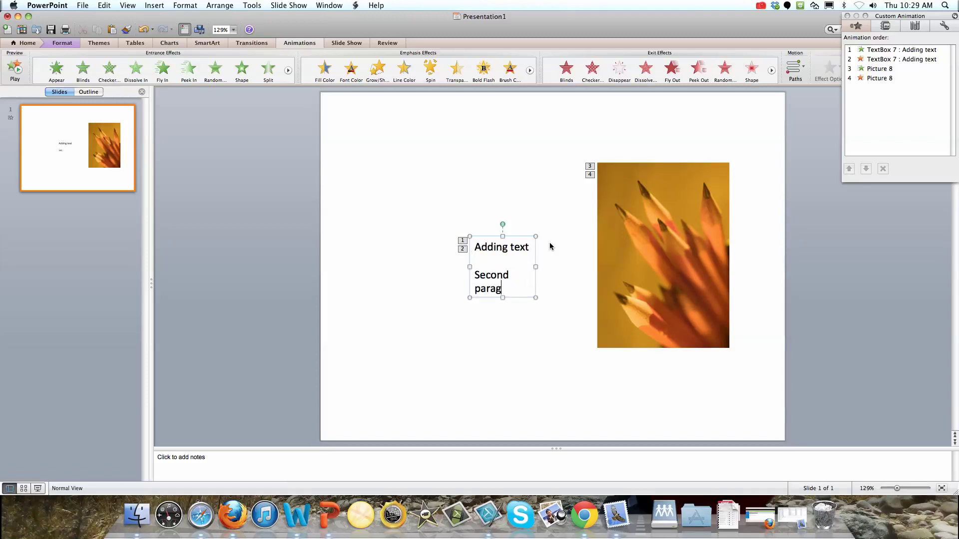
{"action": "key", "text": "Return"}
{"action": "key", "text": "Return"}
{"action": "type", "text": "This i"}
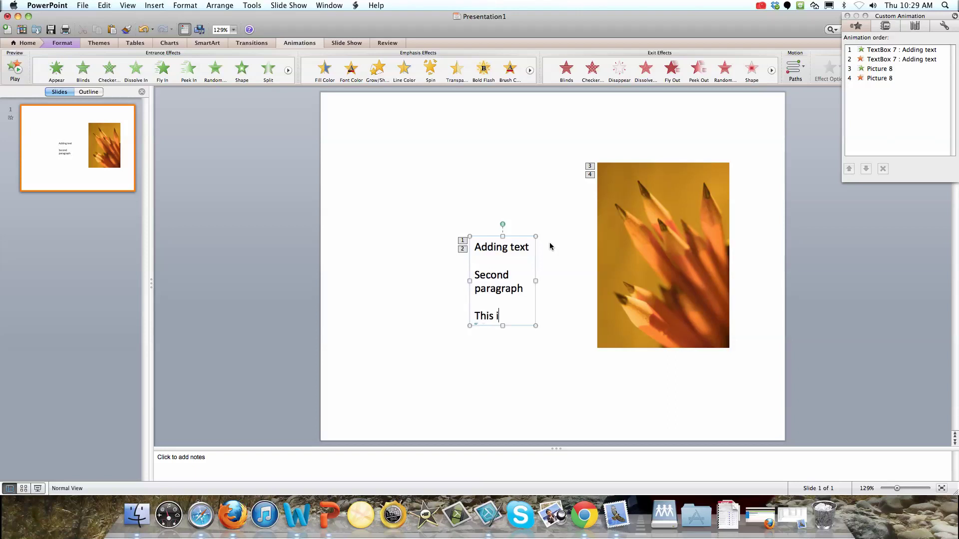
{"action": "type", "text": "s important"}
{"action": "key", "text": "Return"}
{"action": "key", "text": "Return"}
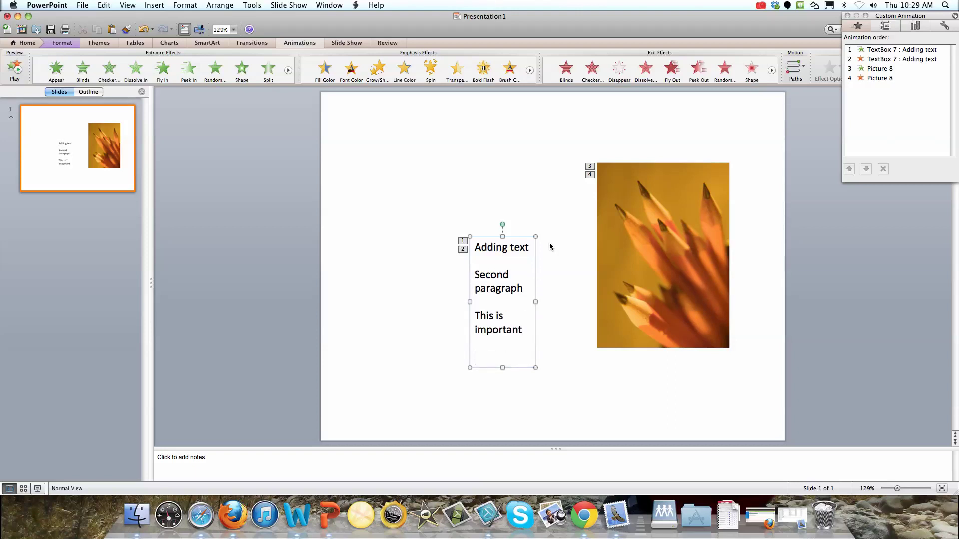
{"action": "type", "text": "really imporatnt"}
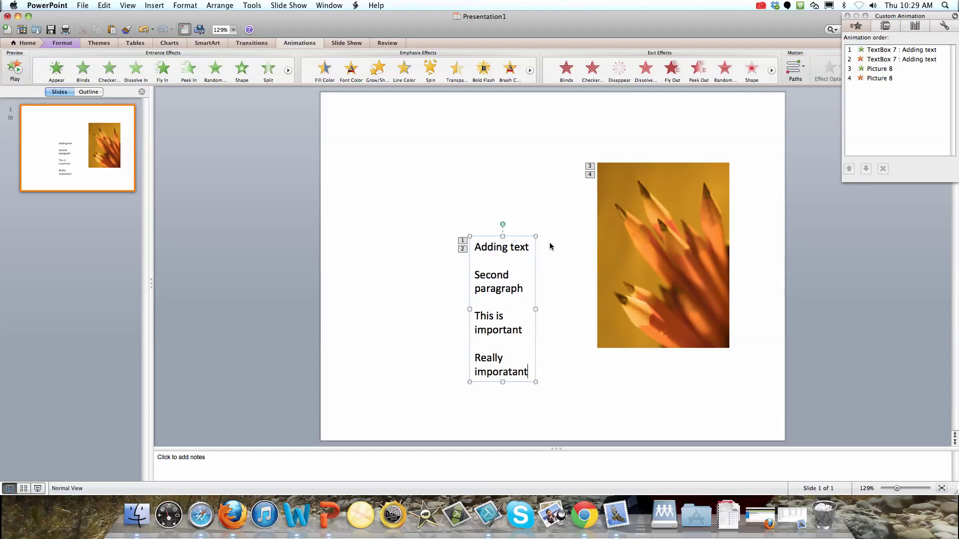
{"action": "key", "text": "BackSpace"}
{"action": "key", "text": "BackSpace"}
{"action": "key", "text": "BackSpace"}
{"action": "key", "text": "BackSpace"}
{"action": "type", "text": "tant"}
{"action": "left_click", "coordinate": [406, 299]}
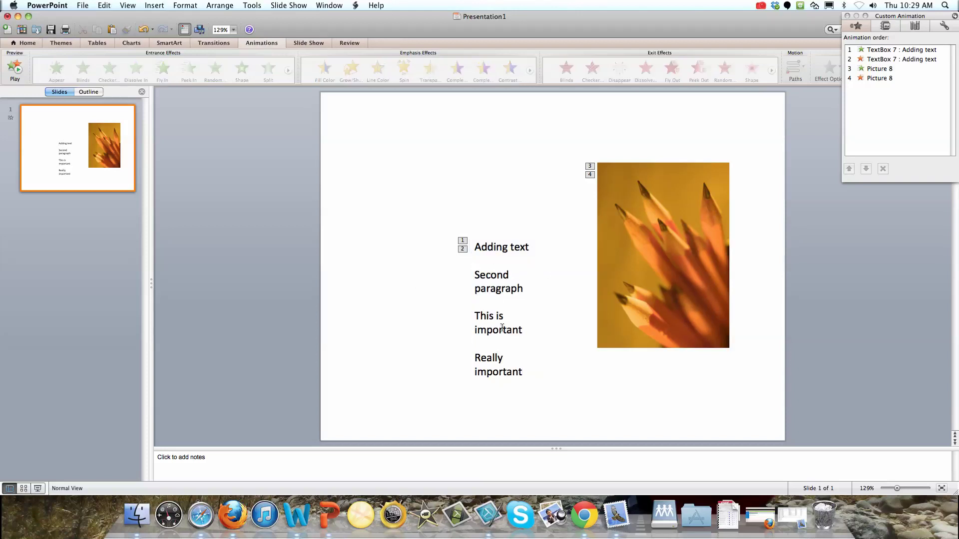
Set the text box's Appear entrance to group text by paragraph at 4th level
{"action": "left_click", "coordinate": [507, 248]}
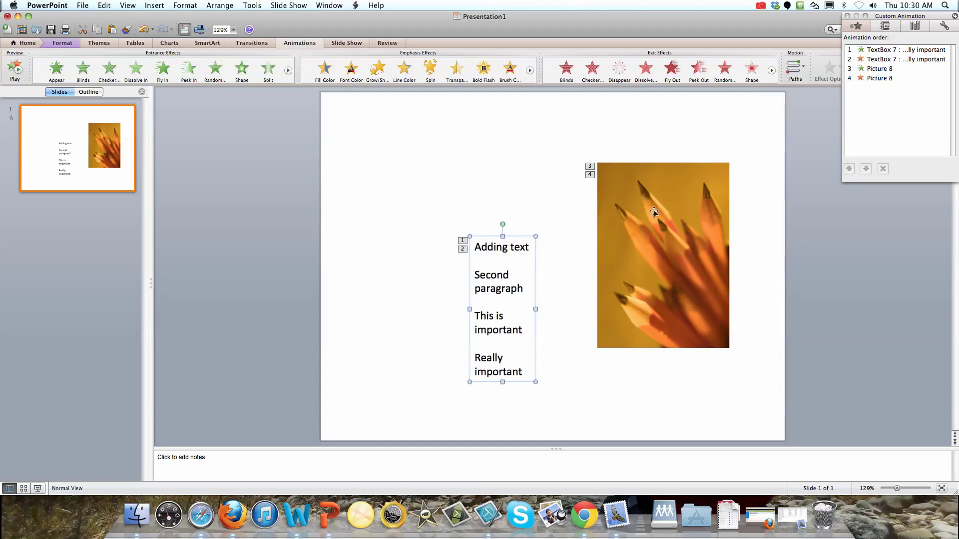
{"action": "left_click", "coordinate": [909, 50]}
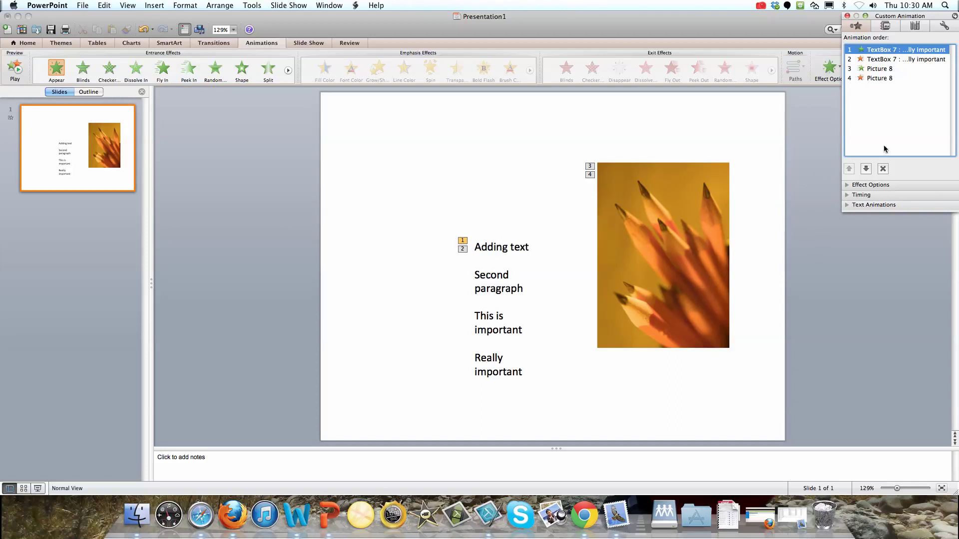
{"action": "left_click", "coordinate": [858, 206]}
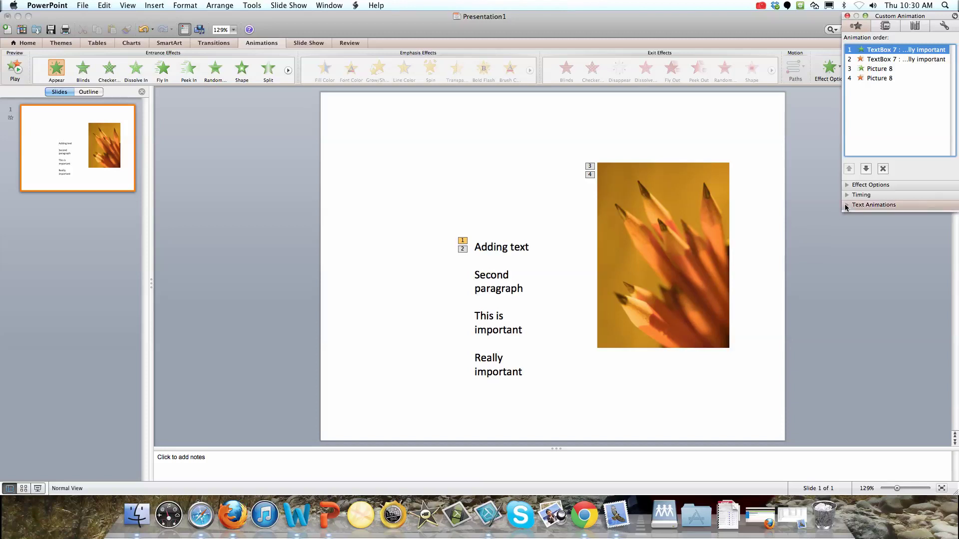
{"action": "left_click", "coordinate": [908, 219]}
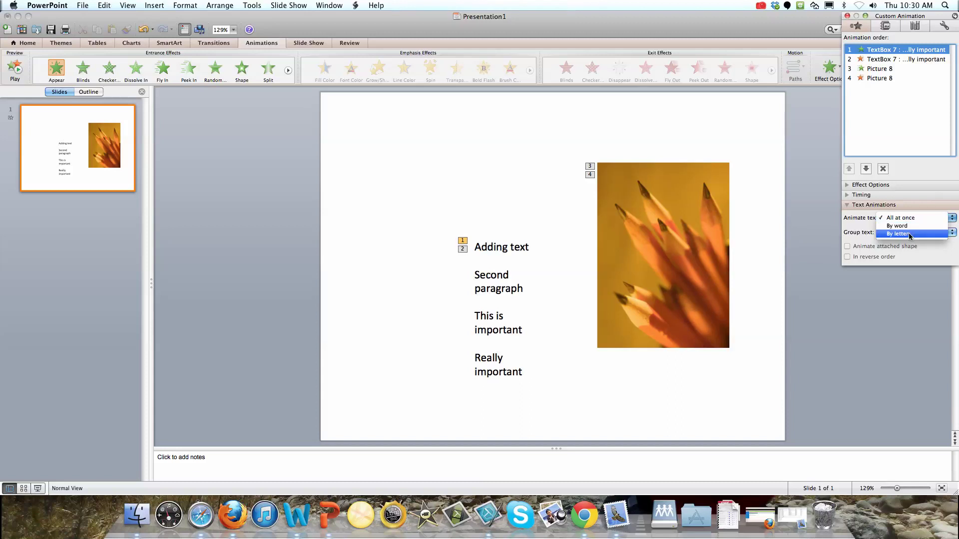
{"action": "left_click", "coordinate": [859, 228]}
{"action": "left_click", "coordinate": [901, 232]}
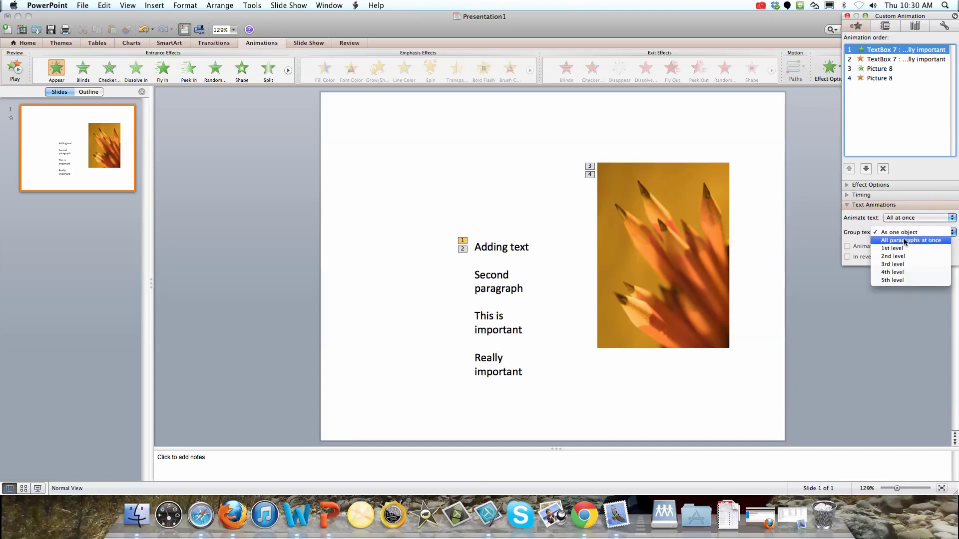
{"action": "left_click", "coordinate": [903, 274]}
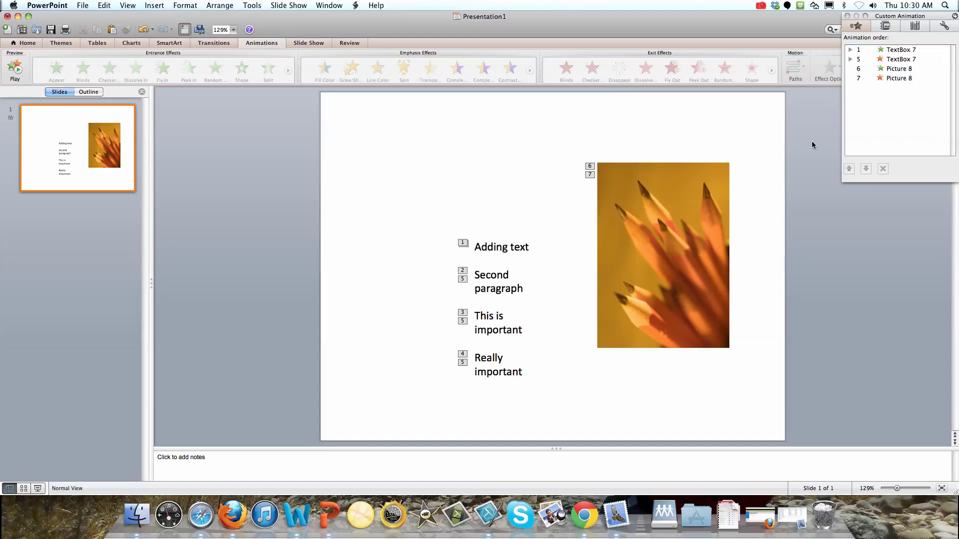
Expand the text box's entrance entry and step through its four paragraph animations, 1–4
{"action": "left_click", "coordinate": [850, 50]}
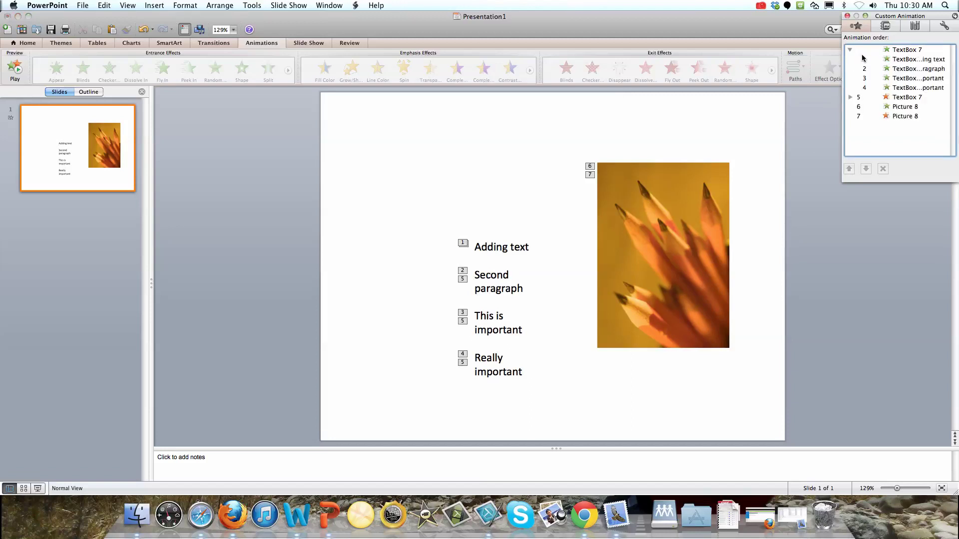
{"action": "left_click", "coordinate": [912, 59]}
{"action": "left_click", "coordinate": [915, 69]}
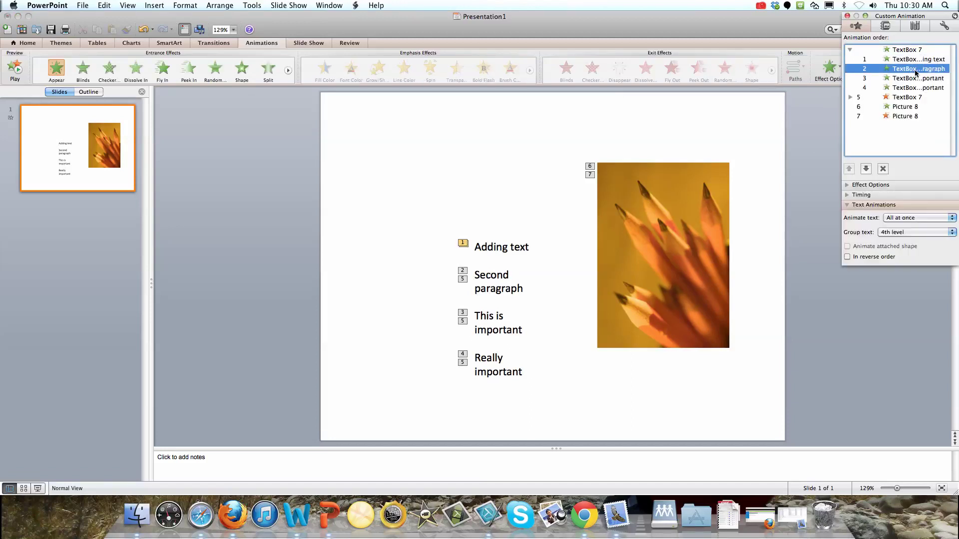
{"action": "left_click", "coordinate": [920, 79]}
{"action": "left_click", "coordinate": [921, 88]}
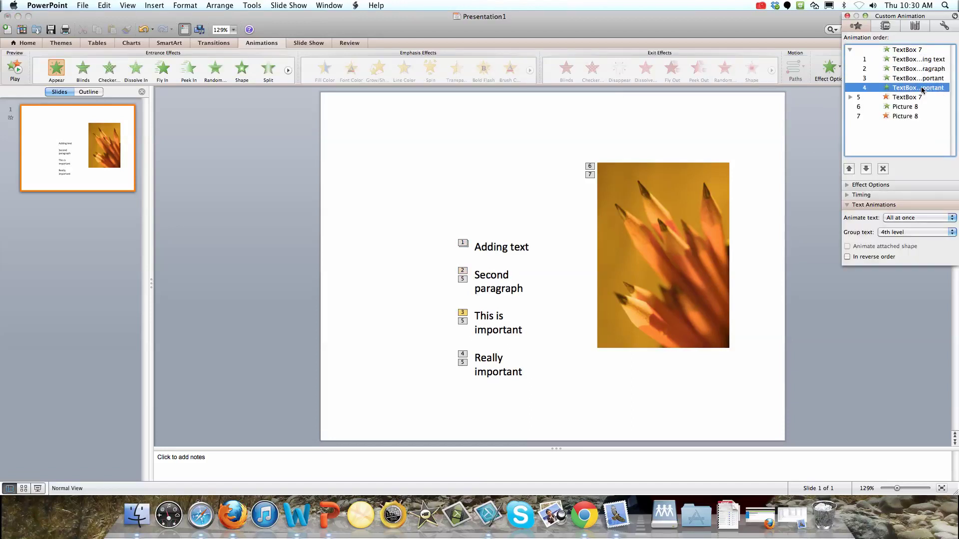
{"action": "left_click", "coordinate": [850, 97]}
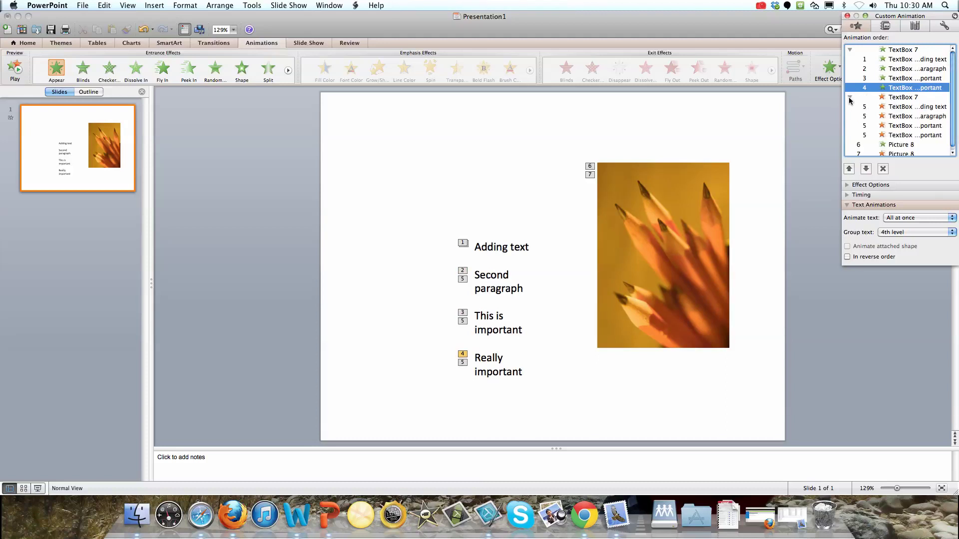
{"action": "left_click", "coordinate": [850, 97]}
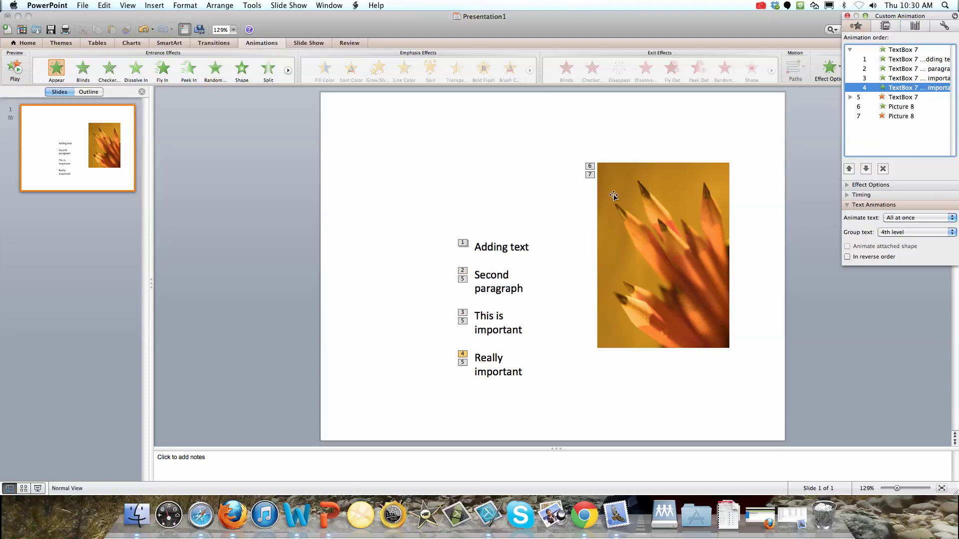
{"action": "left_click", "coordinate": [436, 160]}
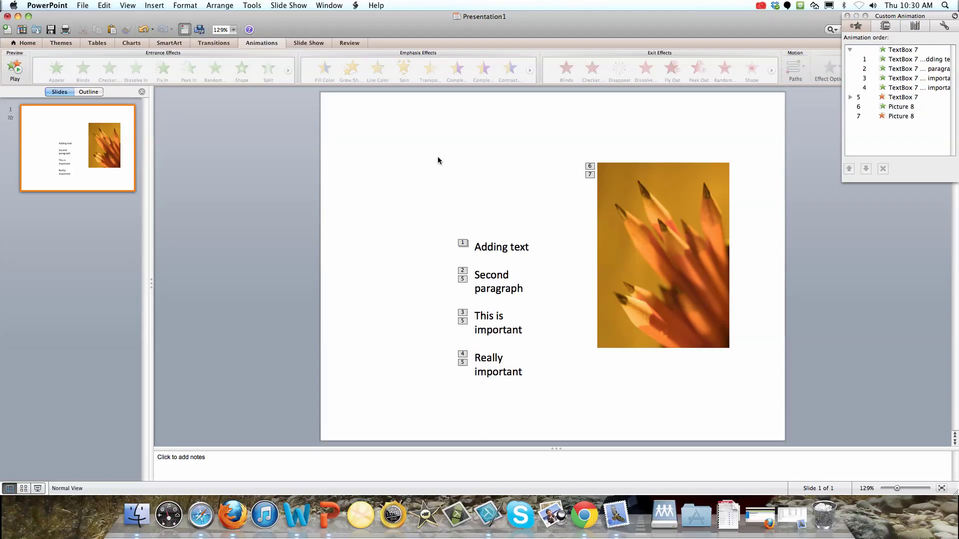